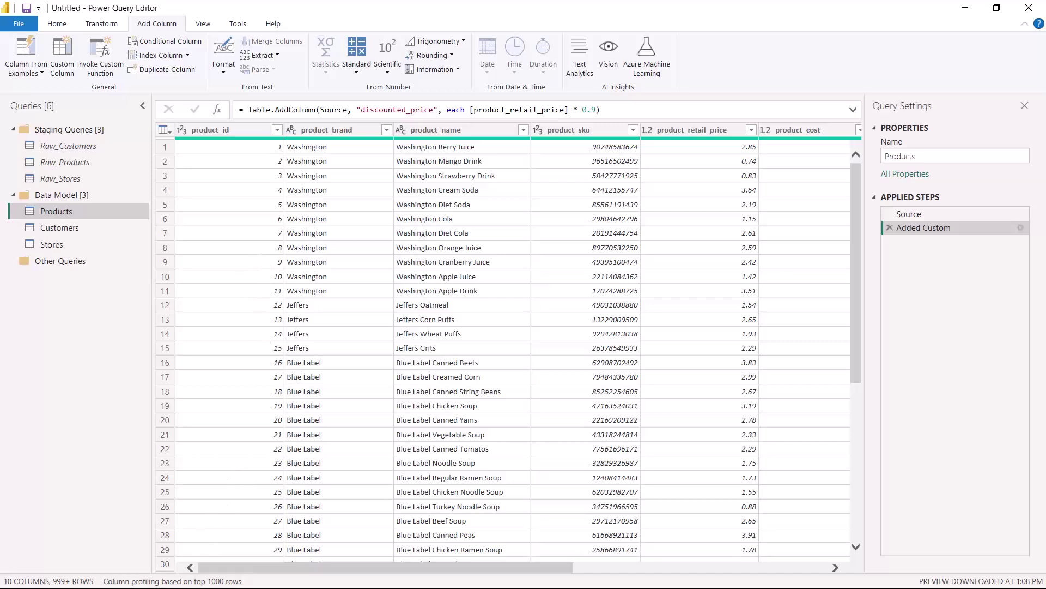
# Base column profiling of the Products query on the entire data set and show the column distribution.
pyautogui.click(193, 581)
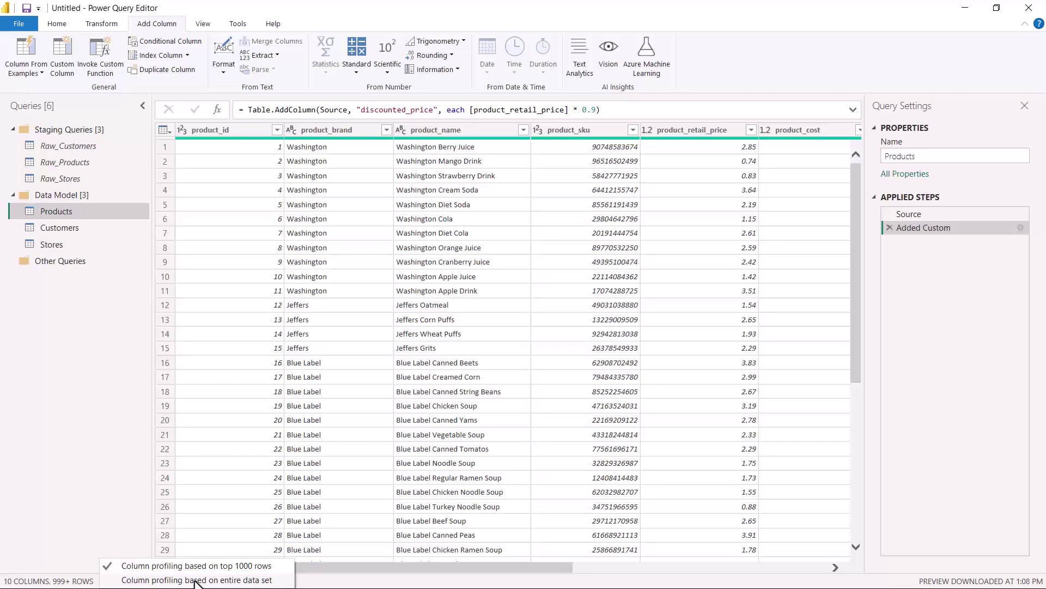
pyautogui.click(195, 580)
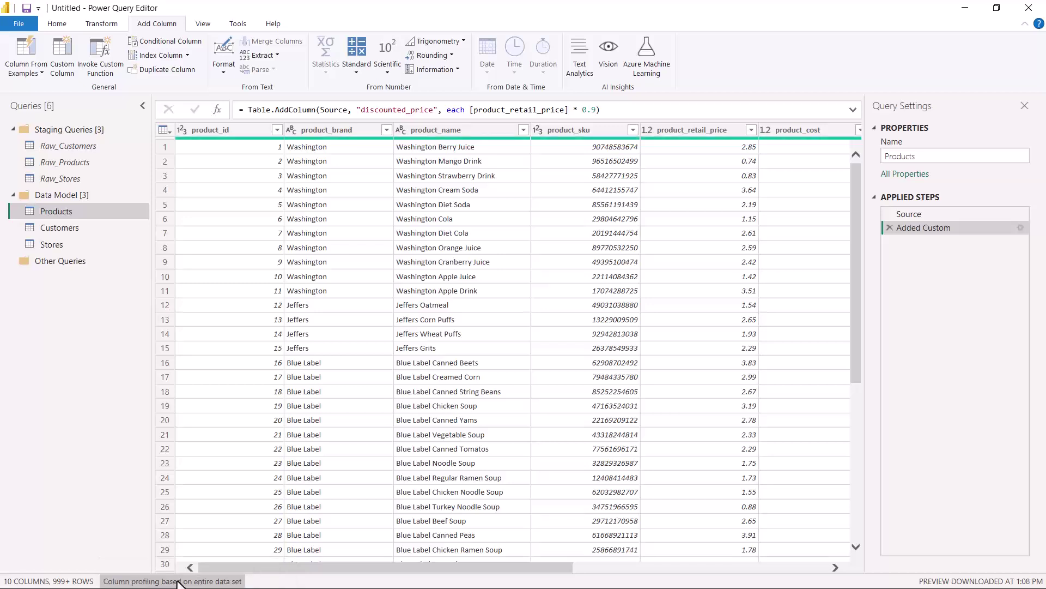
pyautogui.click(202, 24)
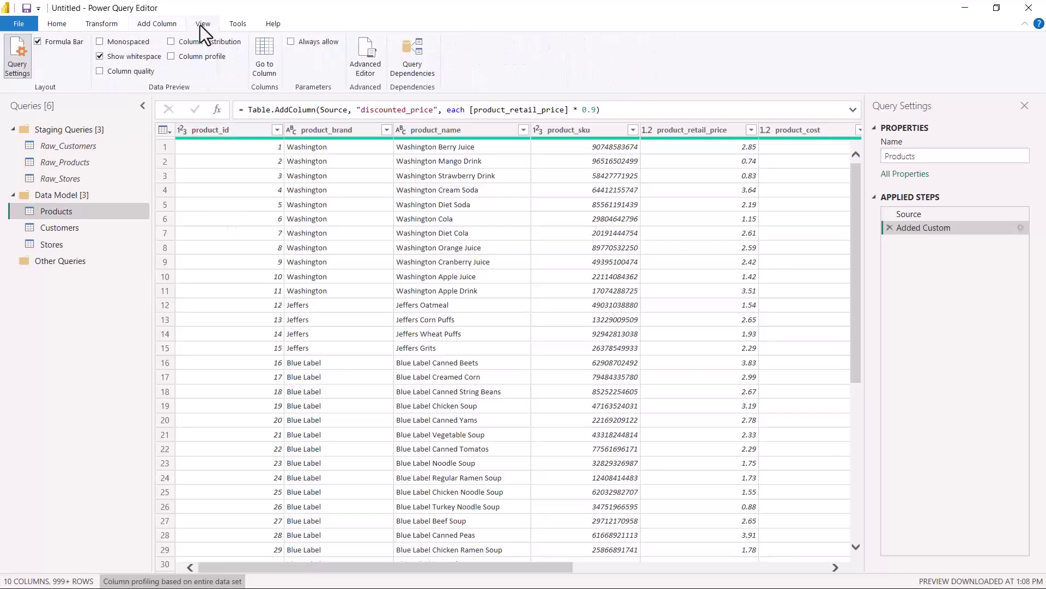
pyautogui.click(171, 44)
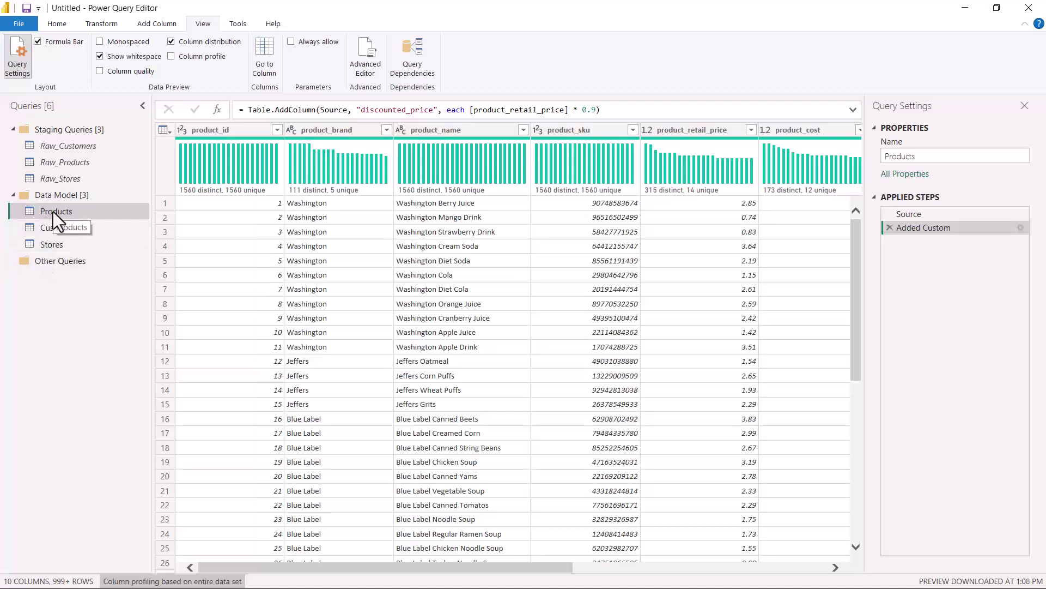
# Examine the distinct and unique value distributions of the product_id, product_name and product_sku columns in the Products query.
pyautogui.moveTo(47, 222); pyautogui.dragTo(91, 222)
pyautogui.press('Escape')
pyautogui.moveTo(166, 116); pyautogui.dragTo(283, 206)
pyautogui.moveTo(391, 112)
pyautogui.mouseDown()
pyautogui.moveTo(548, 207)
pyautogui.moveTo(528, 202)
pyautogui.mouseUp()
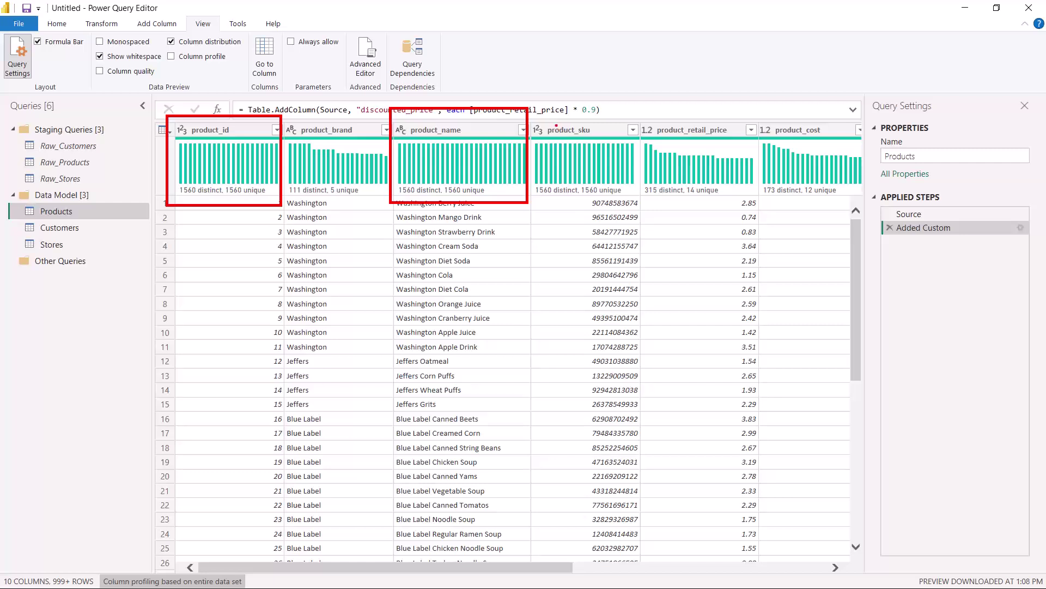
pyautogui.moveTo(531, 106)
pyautogui.mouseDown()
pyautogui.moveTo(644, 193)
pyautogui.moveTo(644, 211)
pyautogui.mouseUp()
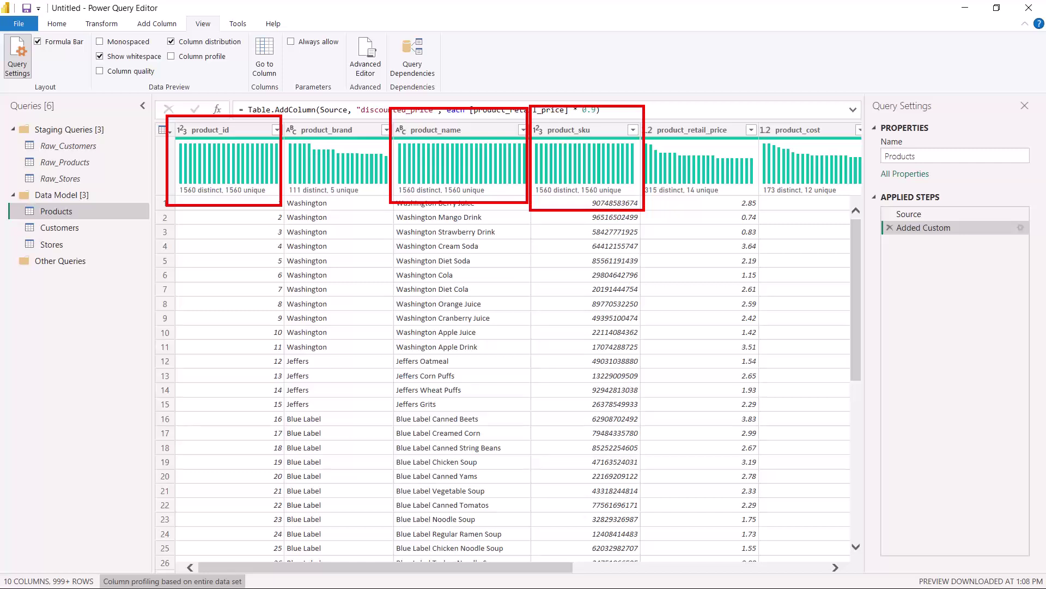
pyautogui.moveTo(196, 194); pyautogui.dragTo(248, 201)
pyautogui.press('Escape')
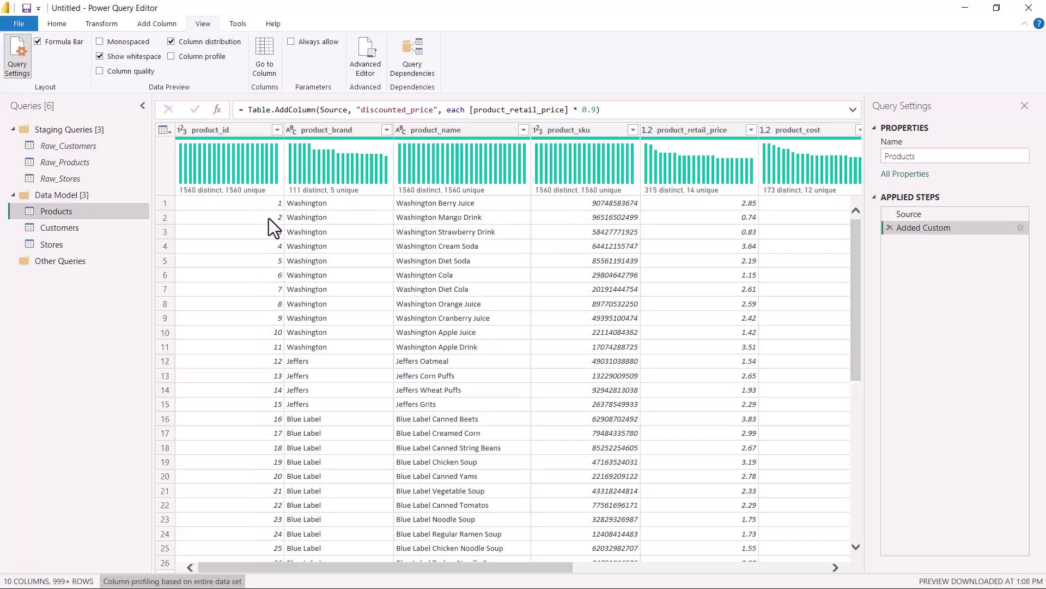
# Examine the level of detail of individual product rows, comparing product names, retail prices and costs with the repeated product_brand values.
pyautogui.hotkey('ctrl', '2')
pyautogui.moveTo(395, 212); pyautogui.dragTo(473, 216)
pyautogui.moveTo(652, 203); pyautogui.dragTo(669, 203)
pyautogui.moveTo(773, 205); pyautogui.dragTo(783, 206)
pyautogui.press('Escape')
pyautogui.click(440, 129)
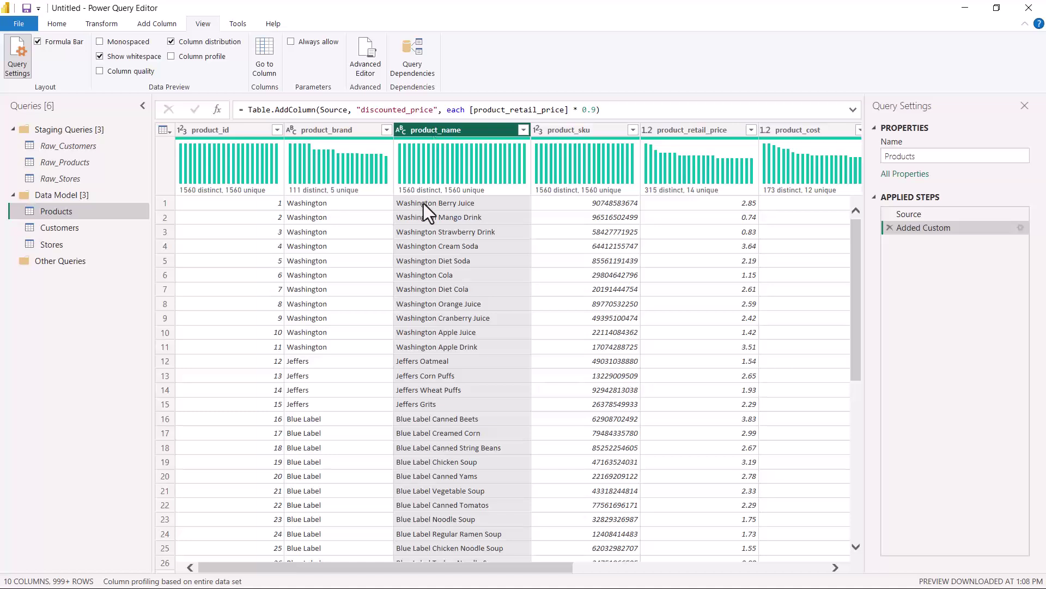
pyautogui.moveTo(301, 137); pyautogui.dragTo(349, 143)
pyautogui.moveTo(330, 206); pyautogui.dragTo(341, 200)
pyautogui.moveTo(324, 365); pyautogui.dragTo(348, 355)
pyautogui.moveTo(293, 196); pyautogui.dragTo(322, 203)
pyautogui.press('Escape')
# Start a Group By transformation on the product_brand column of the Products query.
pyautogui.click(101, 24)
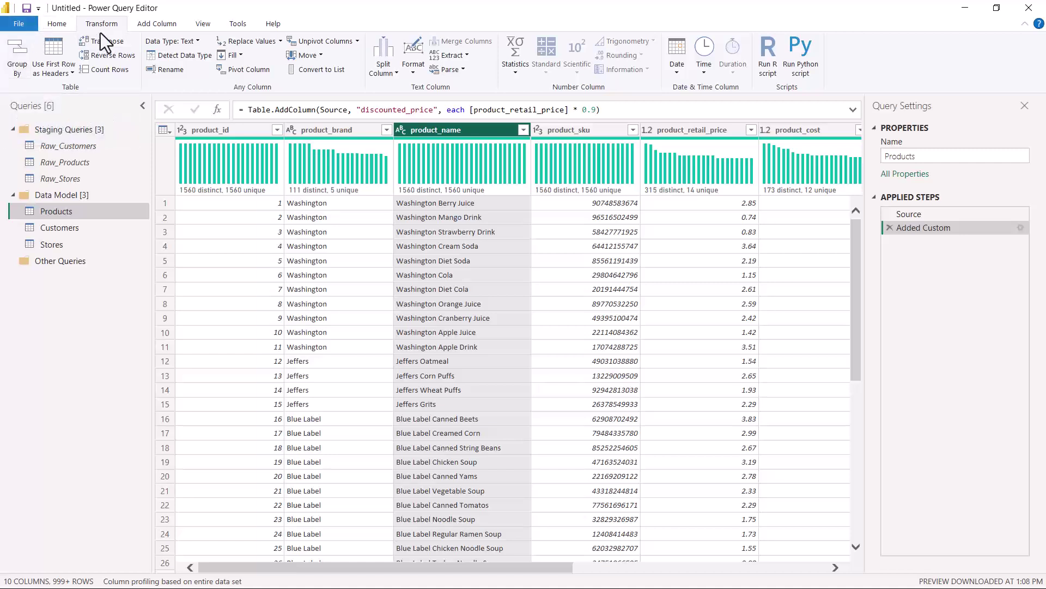
pyautogui.click(18, 70)
pyautogui.moveTo(5, 81); pyautogui.dragTo(19, 86)
pyautogui.click(358, 181)
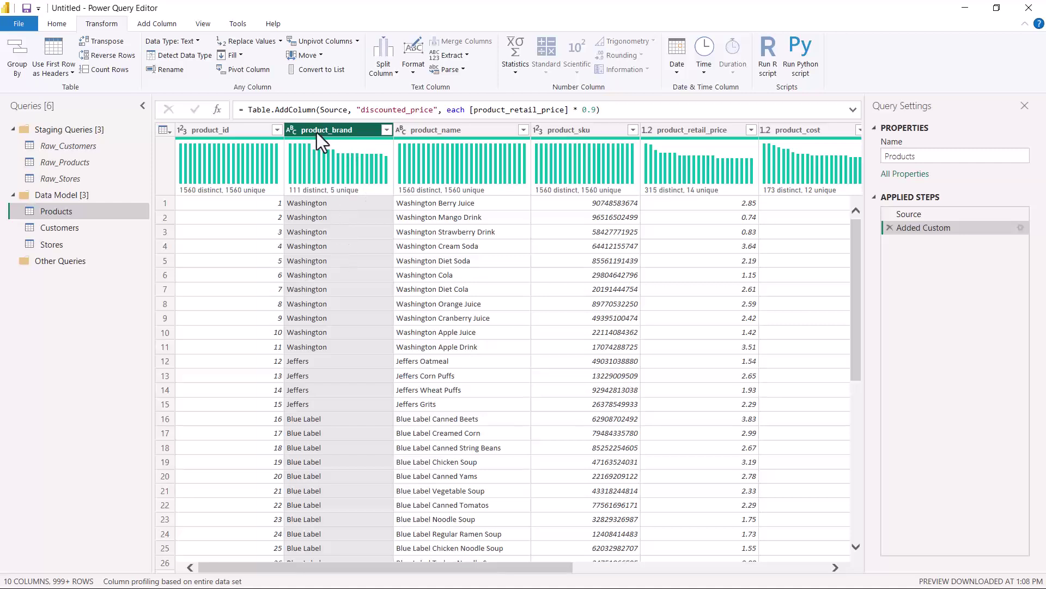
pyautogui.click(21, 58)
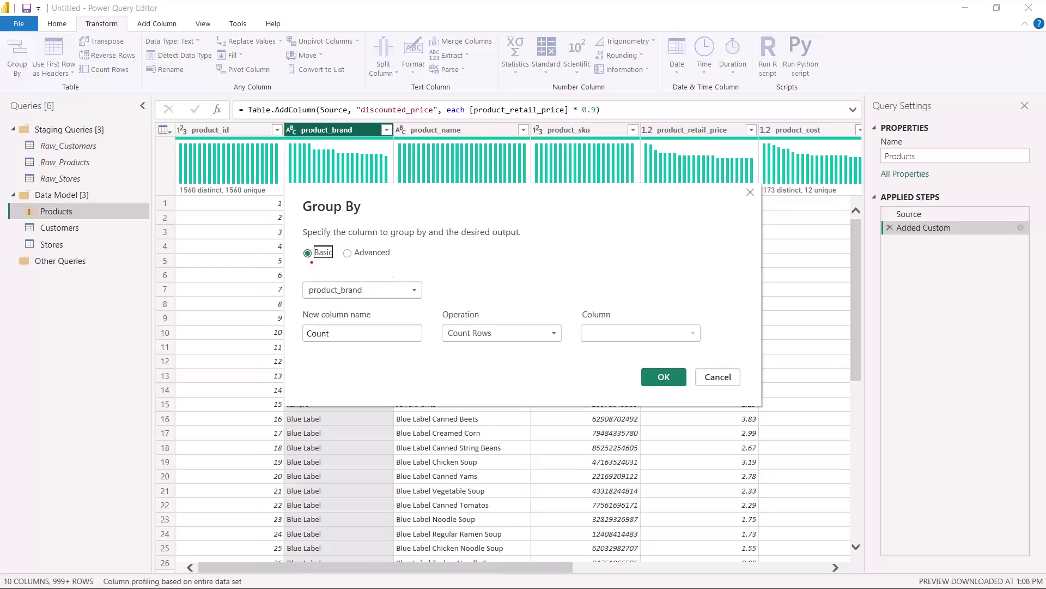
# View the Advanced grouping options and return to Basic mode.
pyautogui.moveTo(296, 239); pyautogui.dragTo(404, 267)
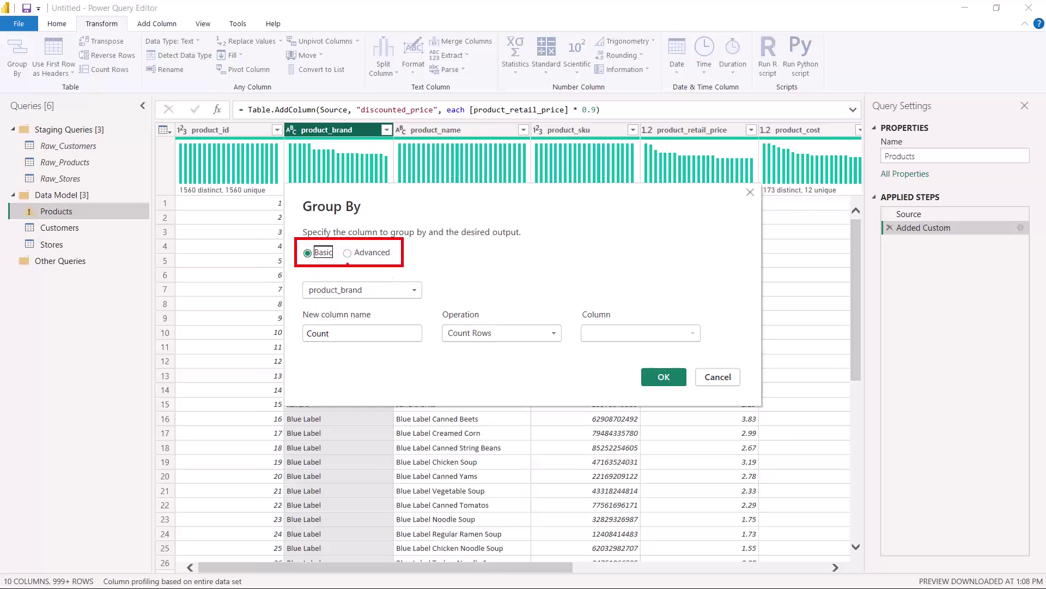
pyautogui.press('Escape')
pyautogui.click(347, 252)
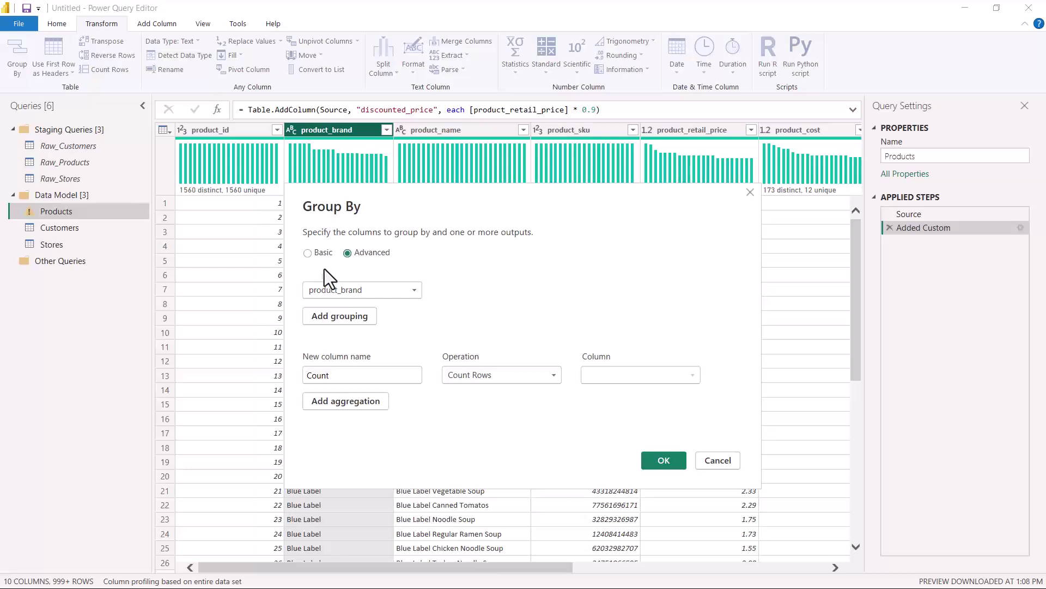
pyautogui.click(306, 253)
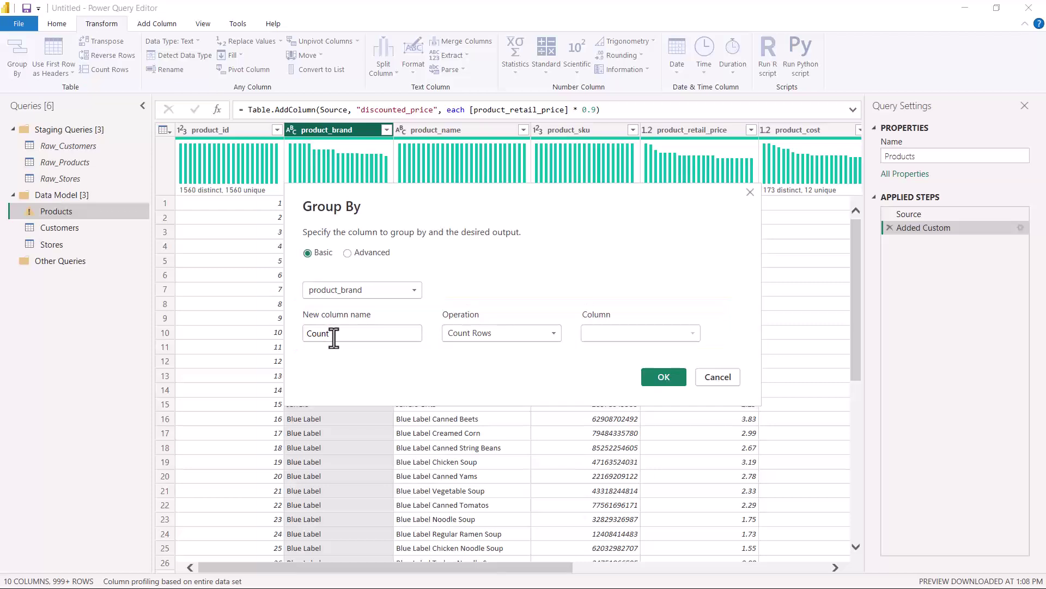
# Name the new aggregated column "Avg. Retail Price" and set its operation to Average.
pyautogui.moveTo(336, 334); pyautogui.dragTo(303, 332)
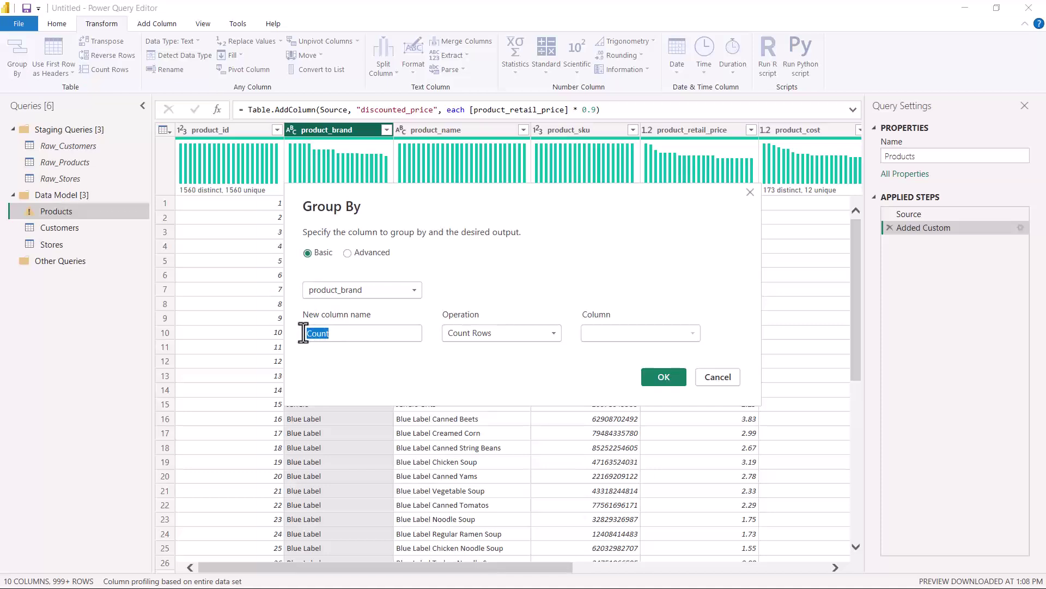
pyautogui.write('Avg. Retail')
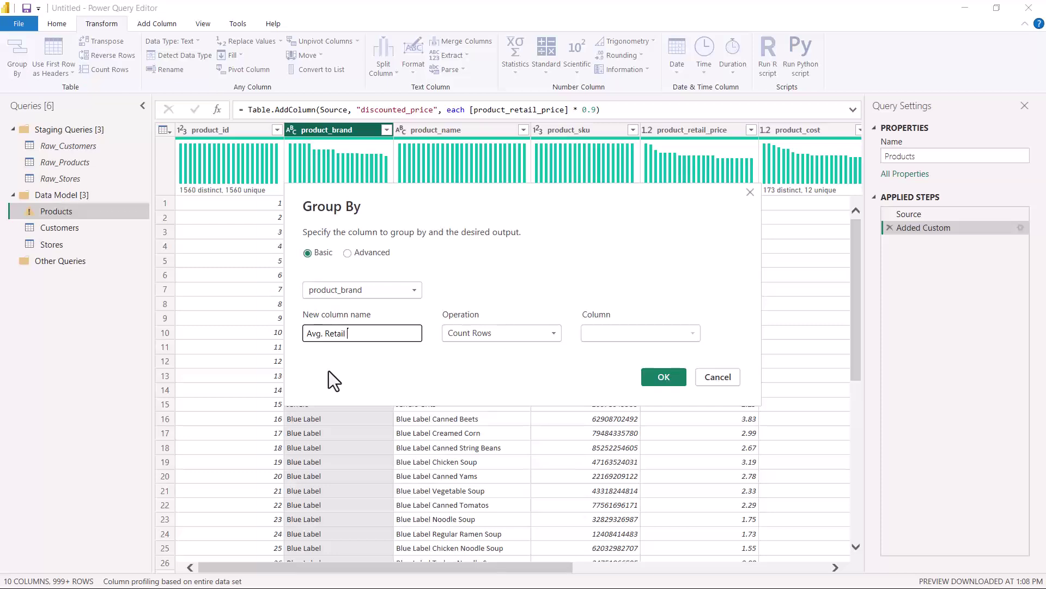
pyautogui.write(' Price')
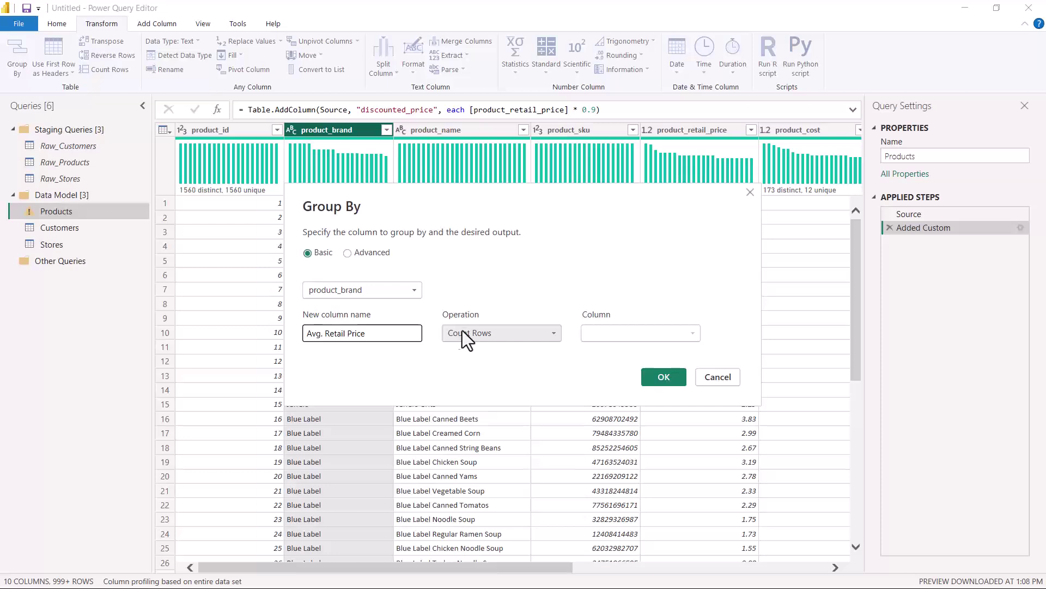
pyautogui.click(556, 332)
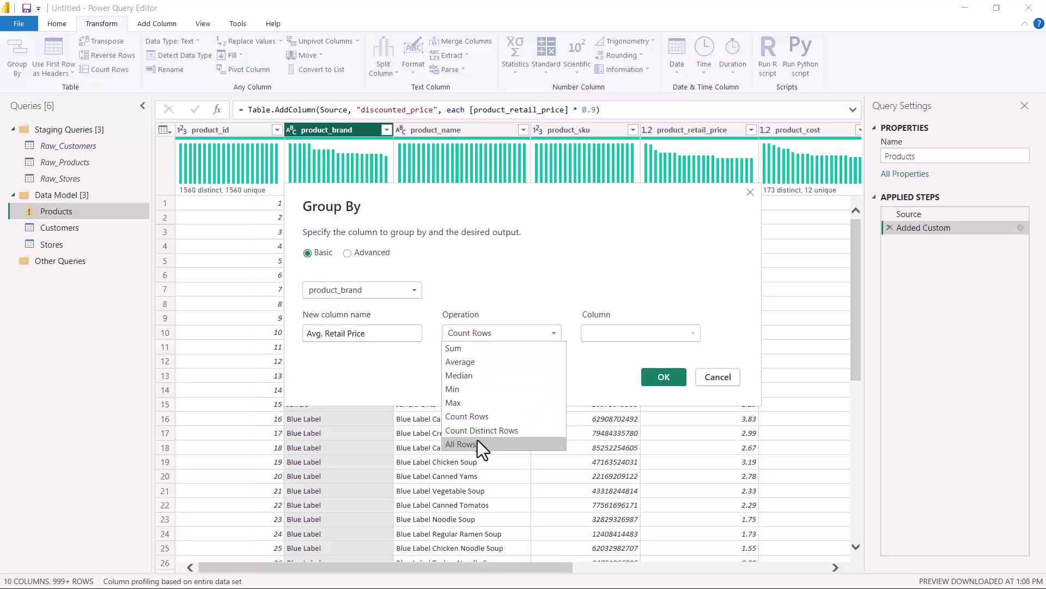
pyautogui.click(473, 364)
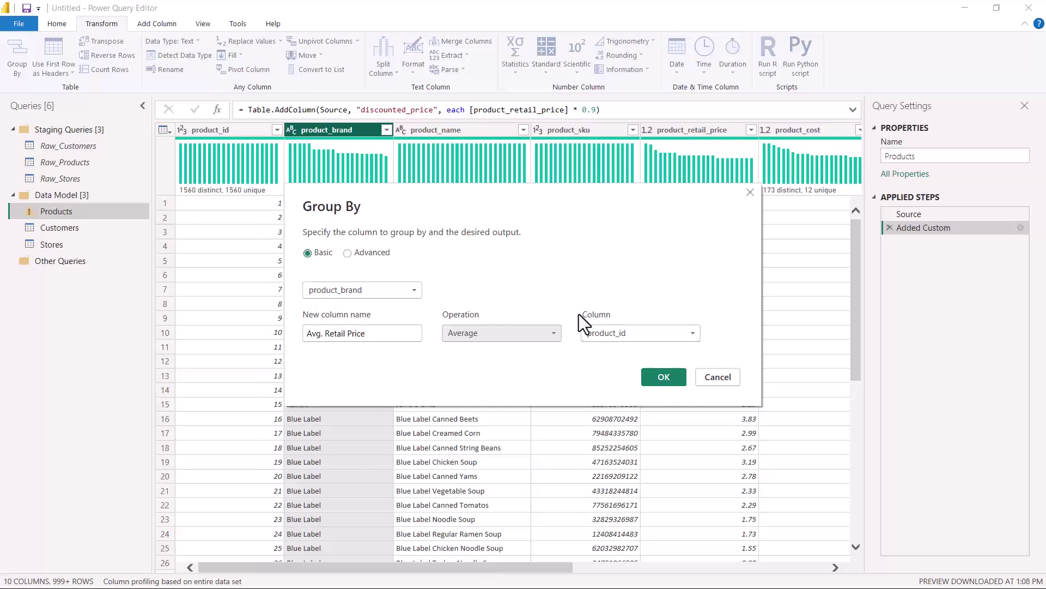
# Choose product_retail_price as the column to average and apply the grouping by product_brand.
pyautogui.moveTo(572, 296)
pyautogui.mouseDown()
pyautogui.moveTo(643, 345)
pyautogui.moveTo(706, 357)
pyautogui.mouseUp()
pyautogui.moveTo(457, 350); pyautogui.dragTo(528, 354)
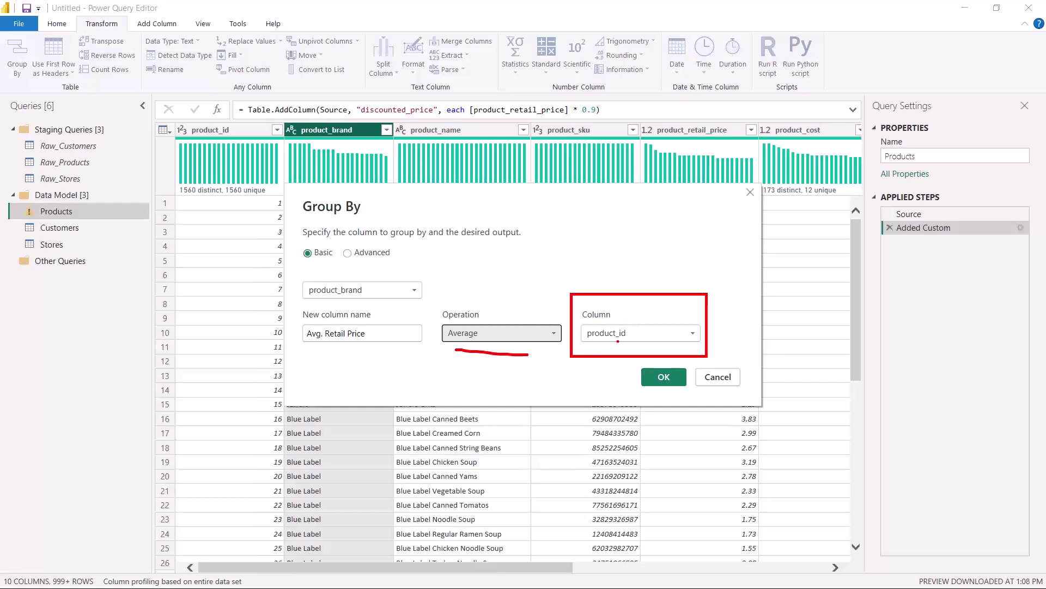
pyautogui.press('Escape')
pyautogui.click(693, 333)
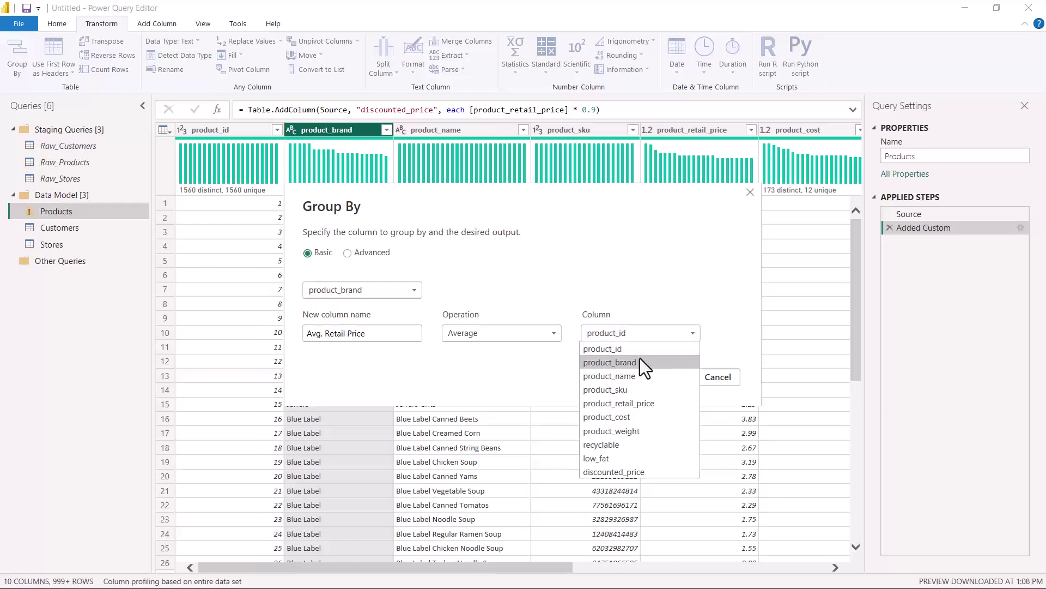
pyautogui.click(636, 402)
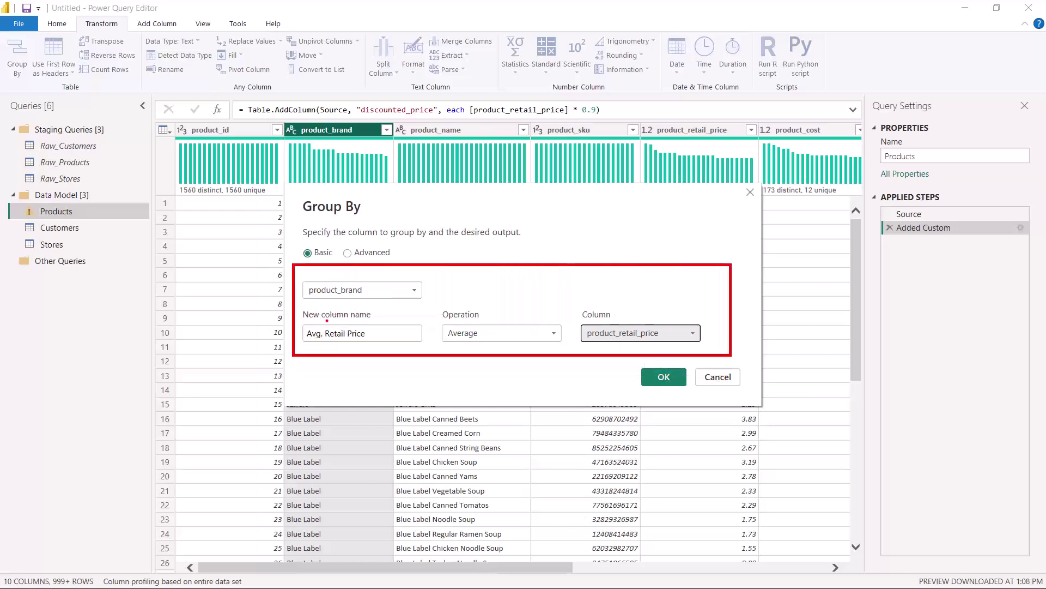
pyautogui.moveTo(311, 300); pyautogui.dragTo(366, 300)
pyautogui.moveTo(310, 347); pyautogui.dragTo(361, 347)
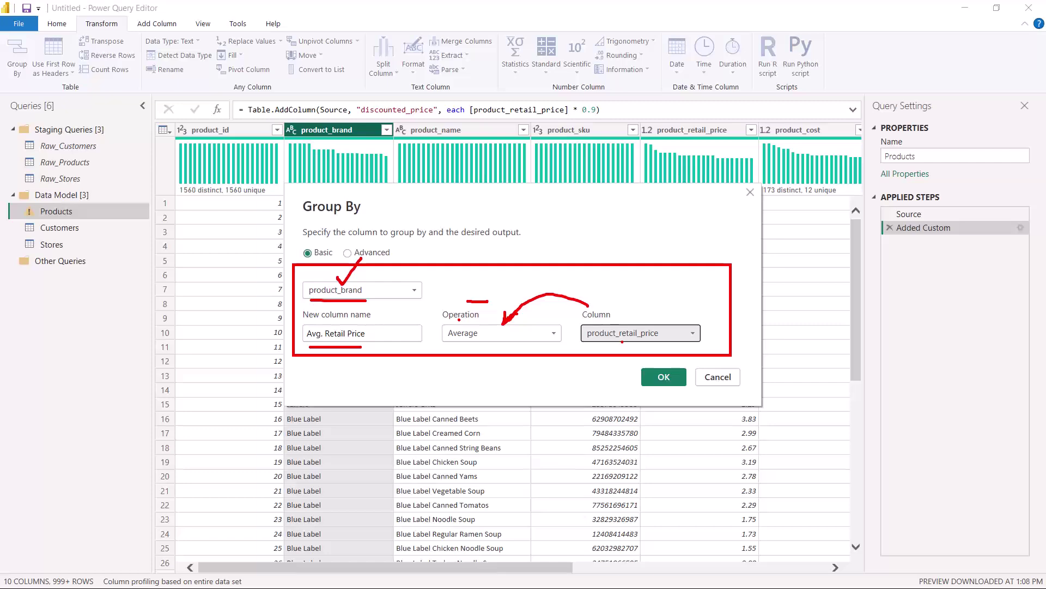
pyautogui.click(662, 376)
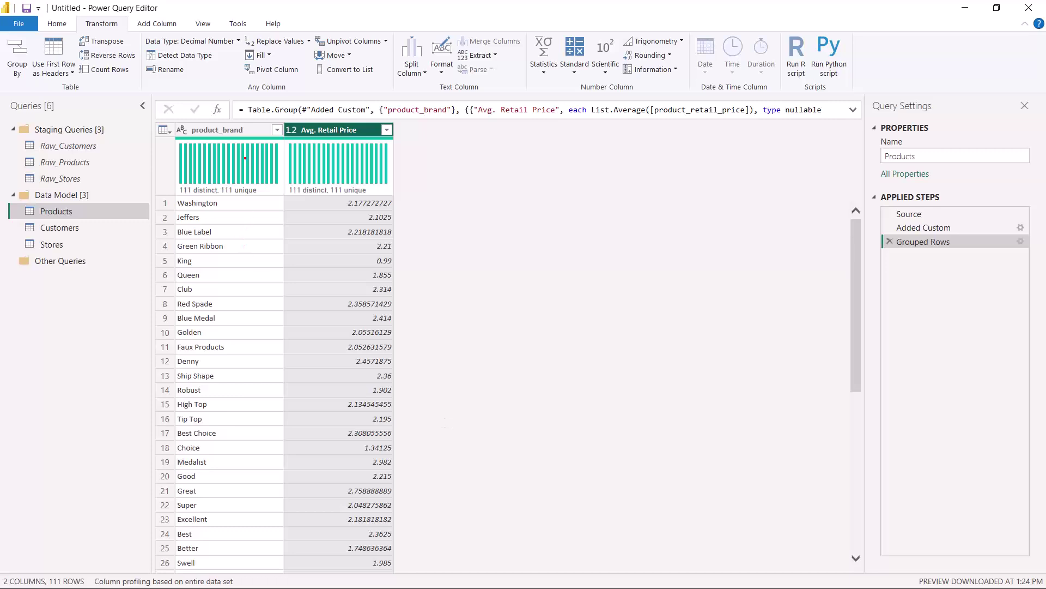
# Examine the grouped table's brand rows and their average retail prices.
pyautogui.moveTo(226, 127)
pyautogui.mouseDown()
pyautogui.moveTo(275, 109)
pyautogui.moveTo(344, 109)
pyautogui.mouseUp()
pyautogui.moveTo(204, 209)
pyautogui.mouseDown()
pyautogui.moveTo(227, 213)
pyautogui.moveTo(237, 232)
pyautogui.mouseUp()
pyautogui.moveTo(178, 194); pyautogui.dragTo(273, 202)
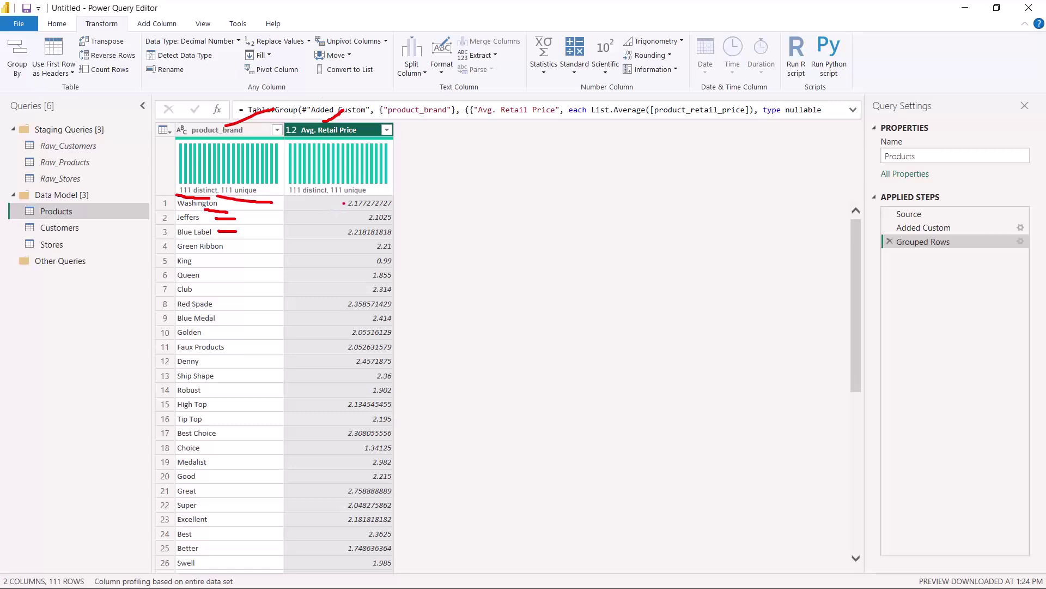
pyautogui.moveTo(349, 212); pyautogui.dragTo(401, 207)
pyautogui.click(230, 204)
pyautogui.moveTo(179, 221)
pyautogui.mouseDown()
pyautogui.moveTo(197, 222)
pyautogui.moveTo(197, 238)
pyautogui.mouseUp()
pyautogui.moveTo(5, 85); pyautogui.dragTo(31, 86)
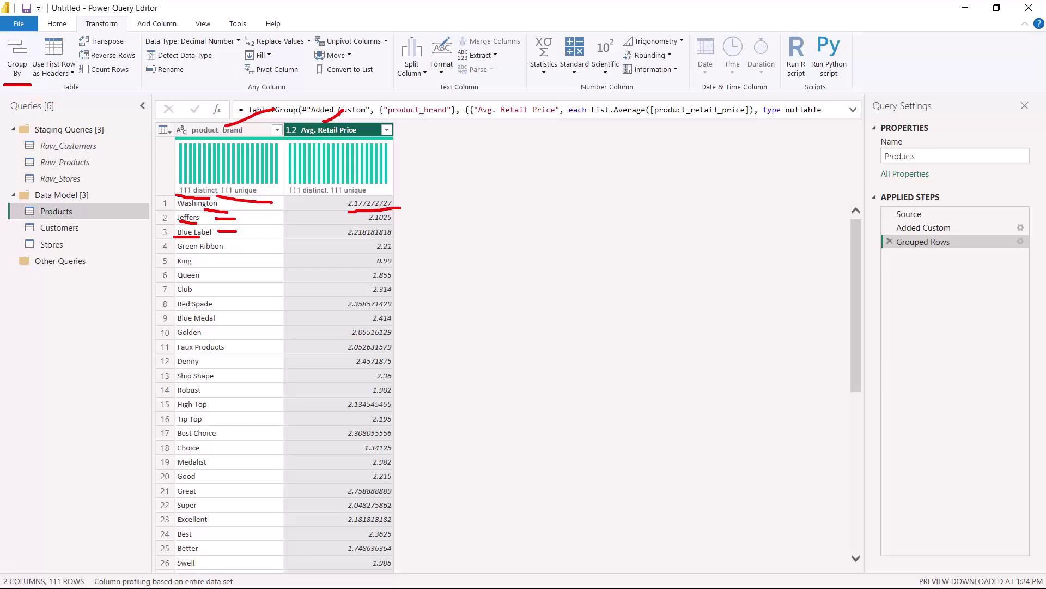